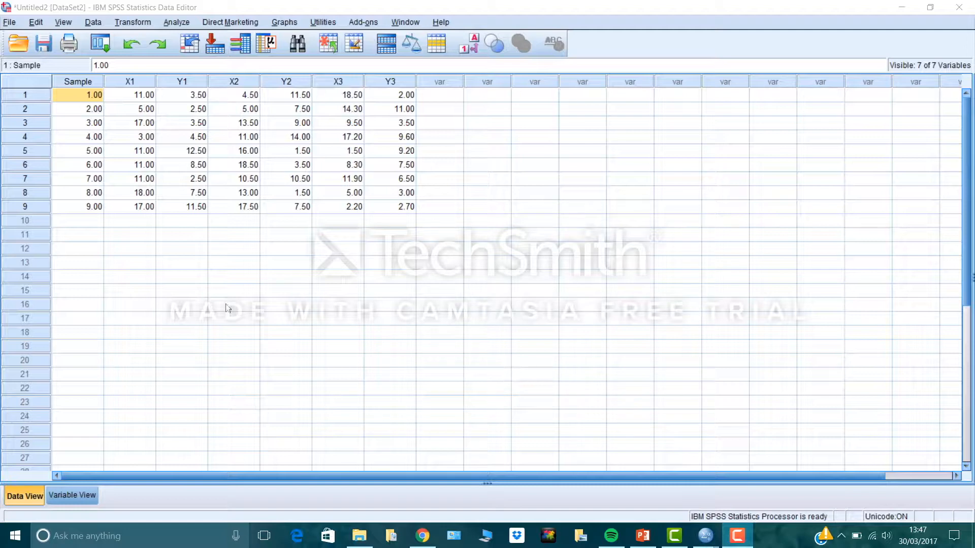
Set the measurement level of the Sample variable to Nominal.
click(76, 496)
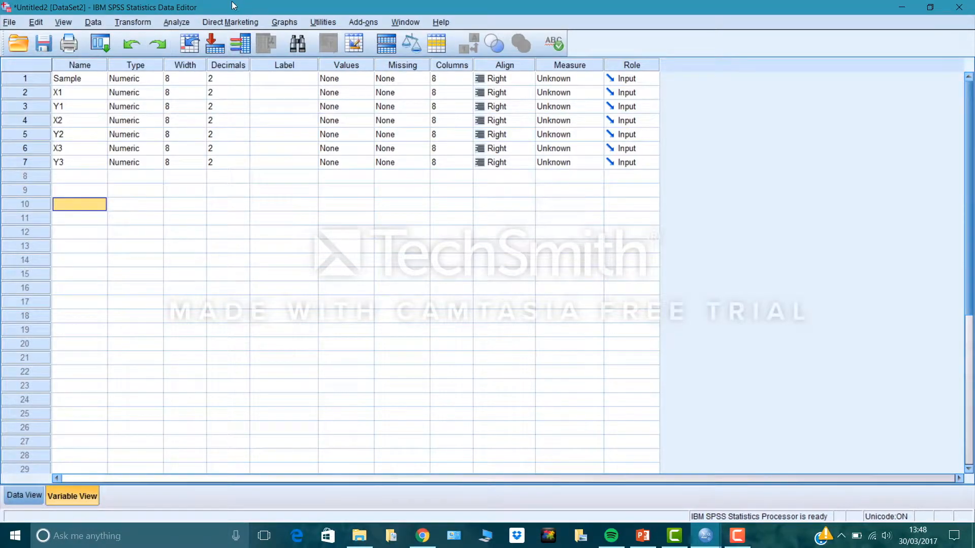
click(555, 80)
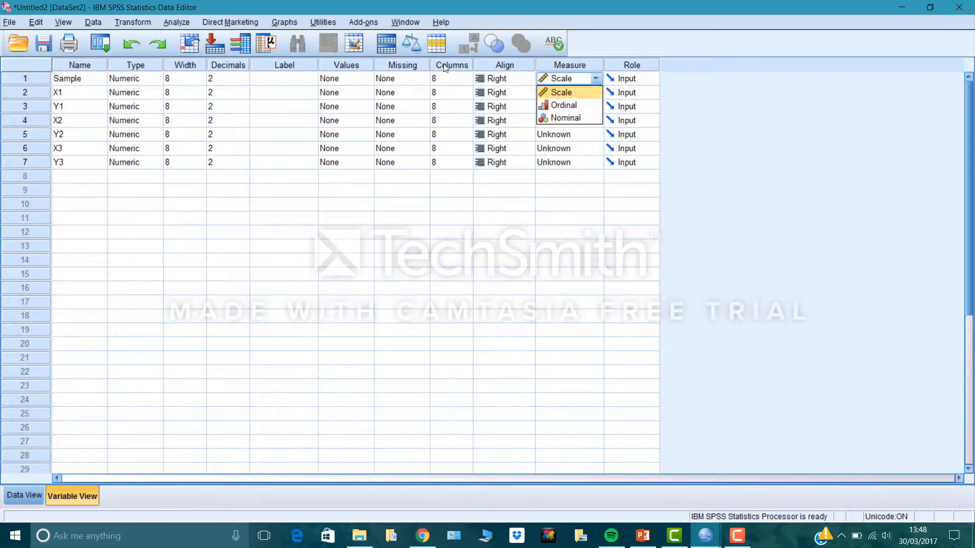
click(564, 118)
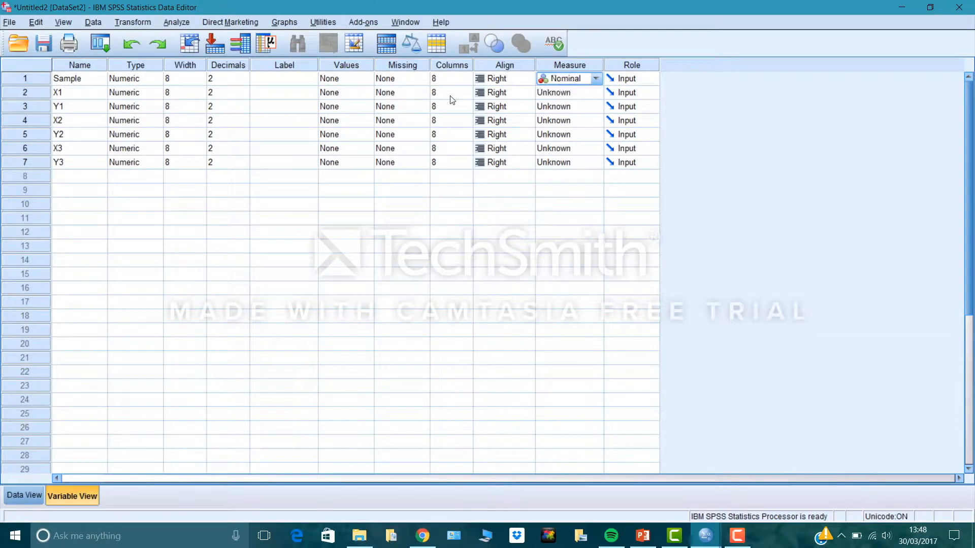
Set the measurement level of variables X1, Y1, X2, Y2, X3 and Y3 to Scale.
click(555, 95)
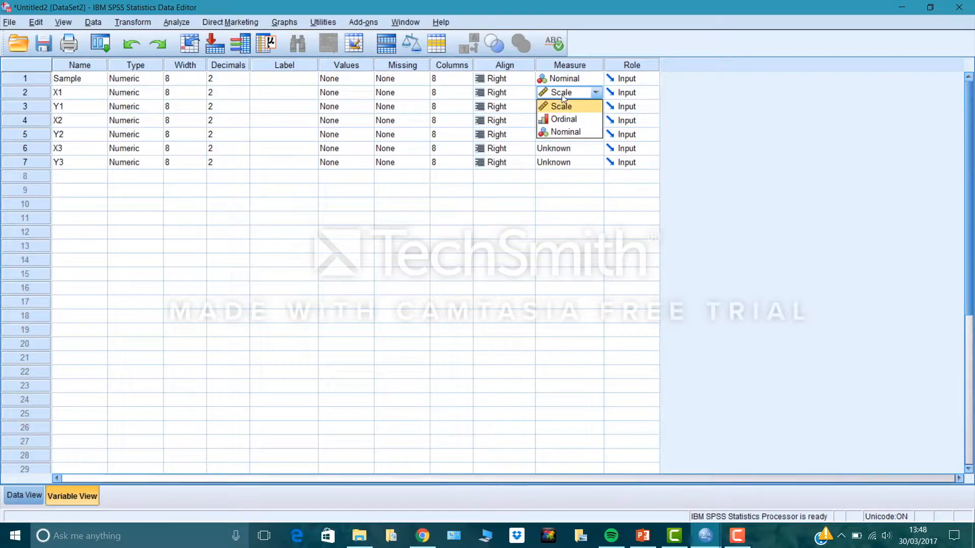
click(561, 108)
click(561, 107)
click(559, 121)
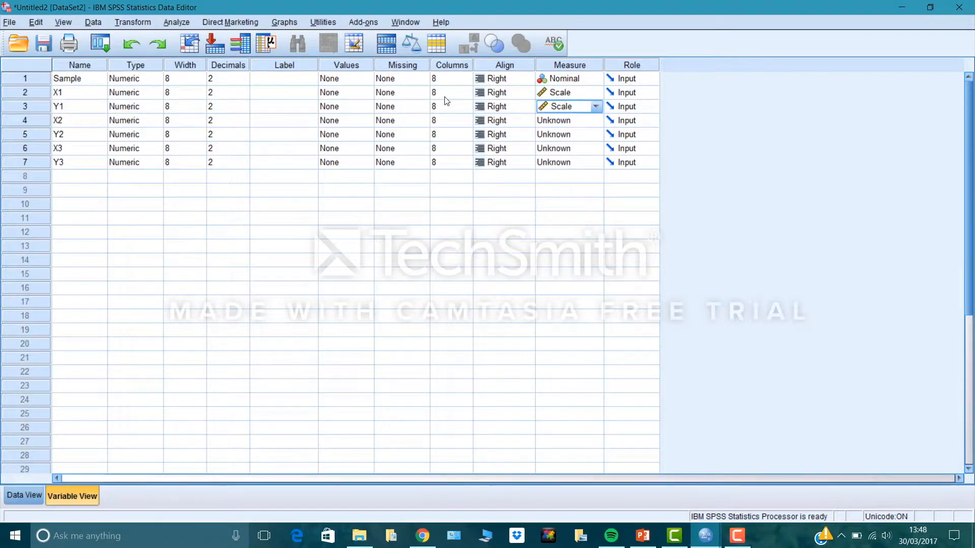
click(561, 124)
click(562, 135)
click(561, 134)
click(562, 138)
click(561, 148)
click(560, 149)
click(561, 160)
click(561, 163)
click(561, 176)
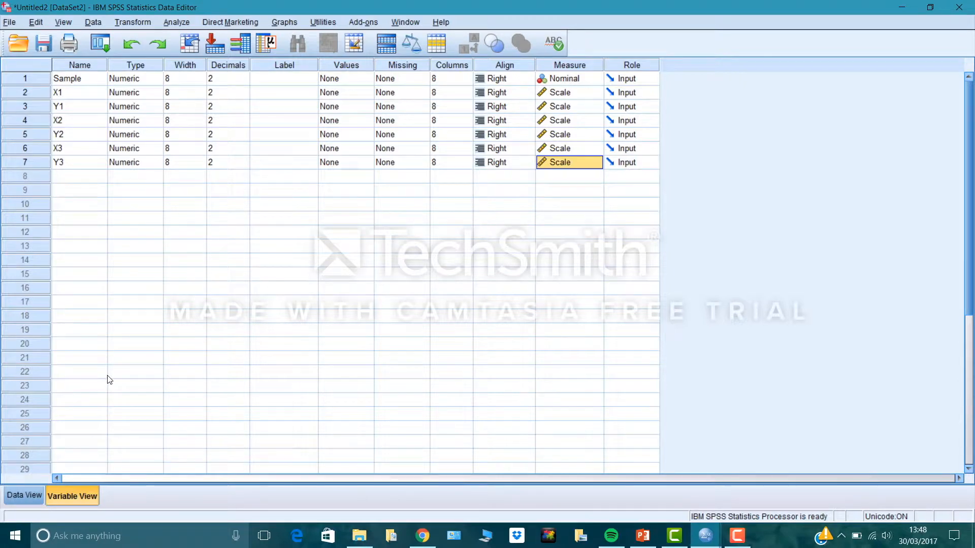
Set up a dimension-reduction Factor Analysis with X1, Y1, X2, Y2, X3 and Y3 as its variables.
key(ctrl+t)
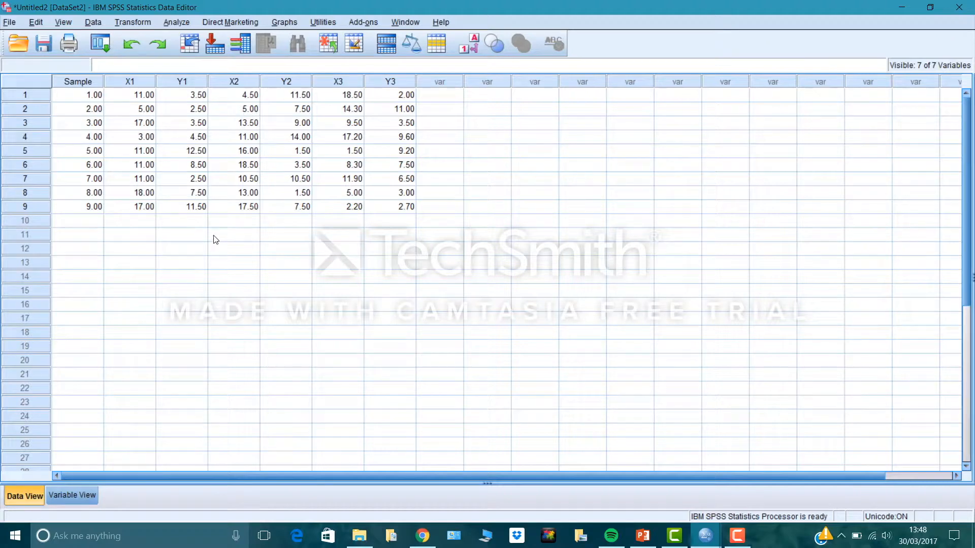
click(177, 23)
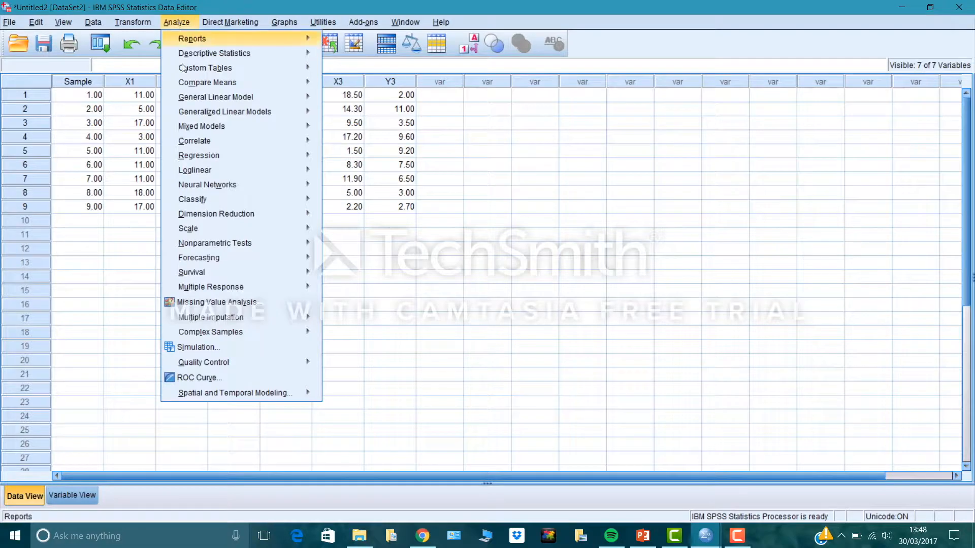
mouse_move(238, 200)
mouse_move(251, 219)
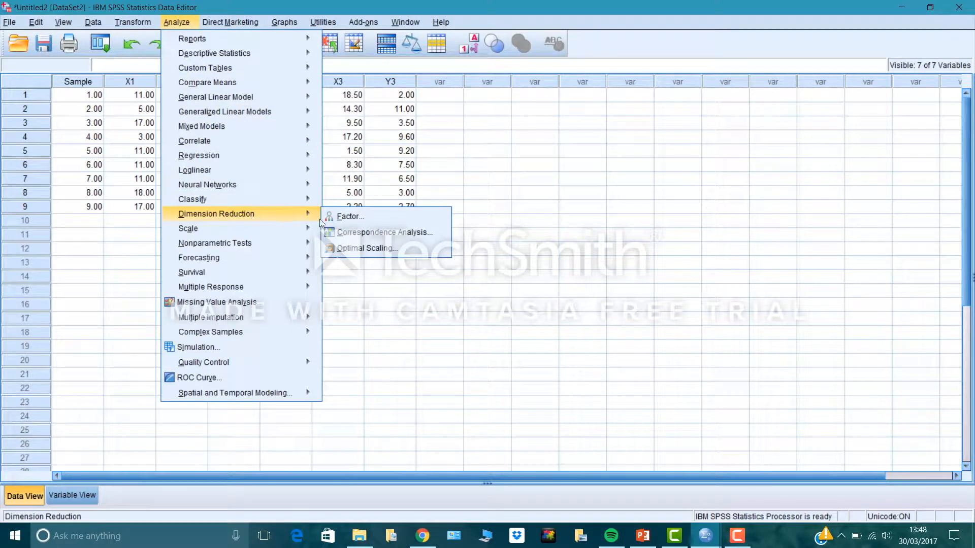
click(366, 217)
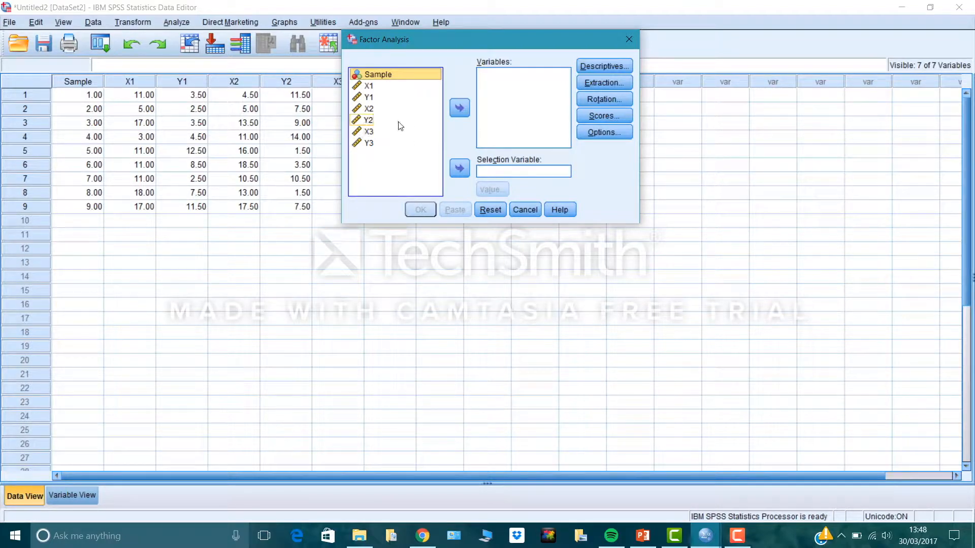
drag(418, 86, 490, 84)
drag(391, 86, 485, 102)
drag(358, 86, 476, 111)
drag(363, 87, 484, 121)
drag(365, 94, 485, 133)
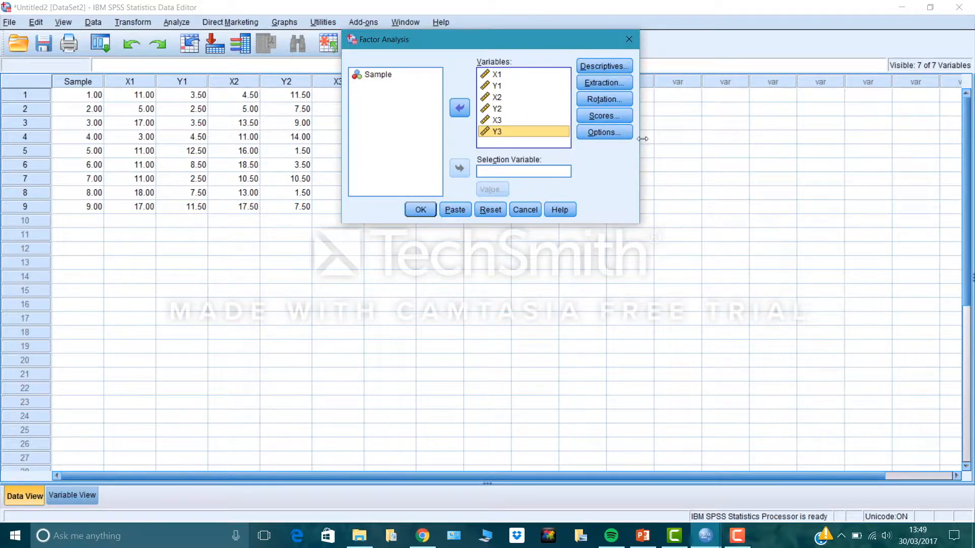
Include the correlation coefficients and the KMO and Bartlett's test of sphericity in the factor analysis descriptives.
click(606, 67)
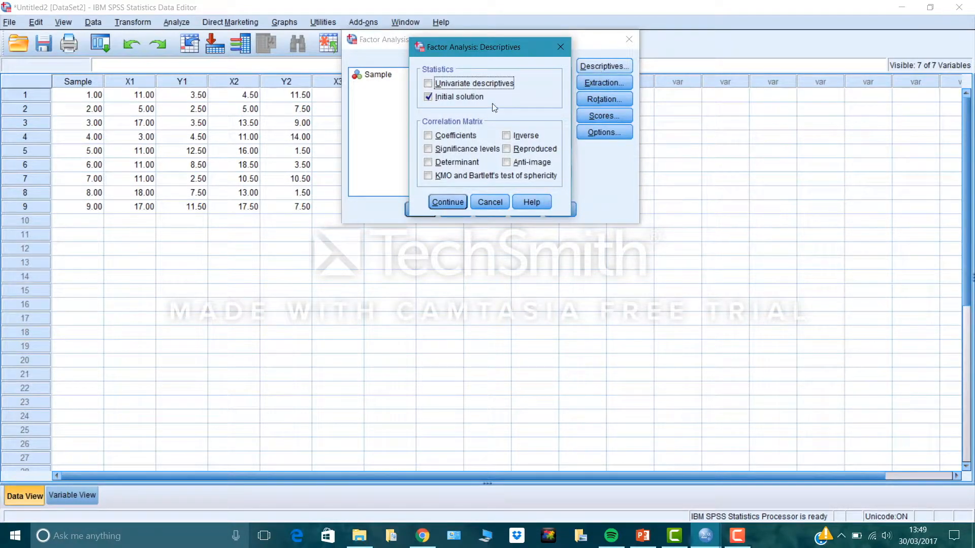
click(428, 136)
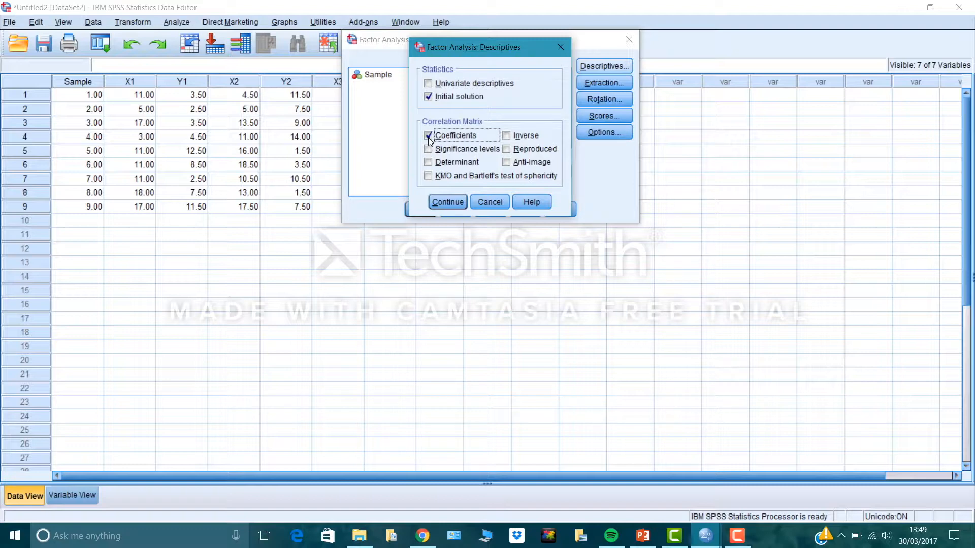
click(428, 176)
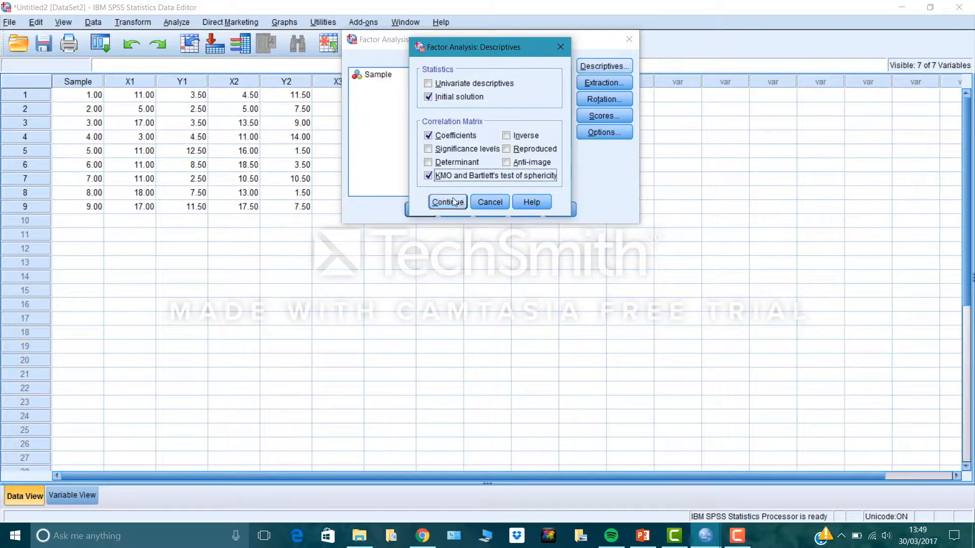
click(448, 203)
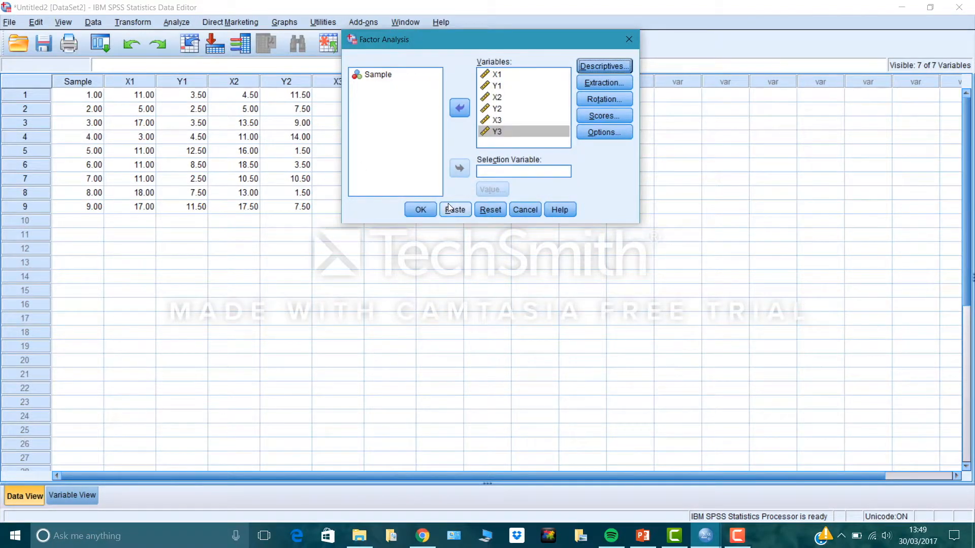
Configure the extraction to analyze the covariance matrix, display a scree plot and extract a fixed number of 2 factors.
click(603, 85)
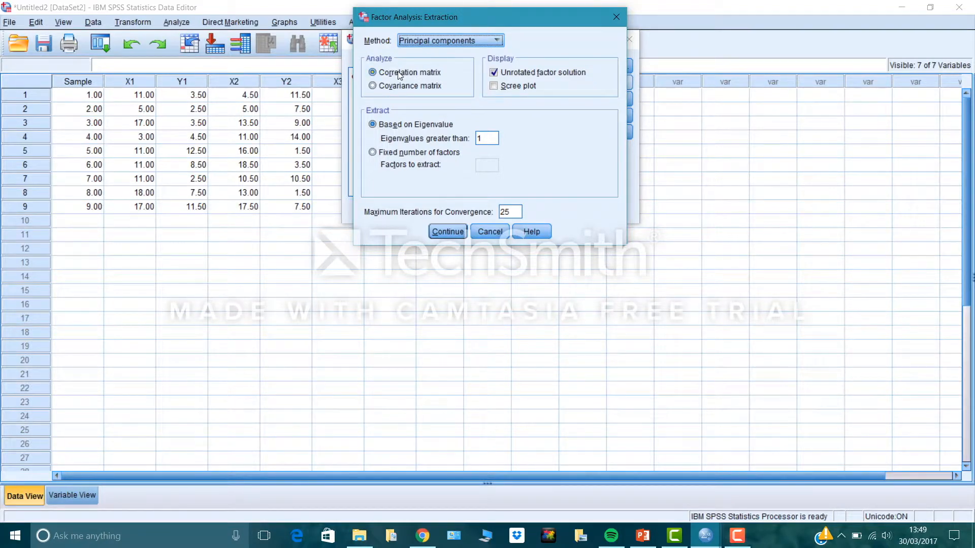
click(375, 87)
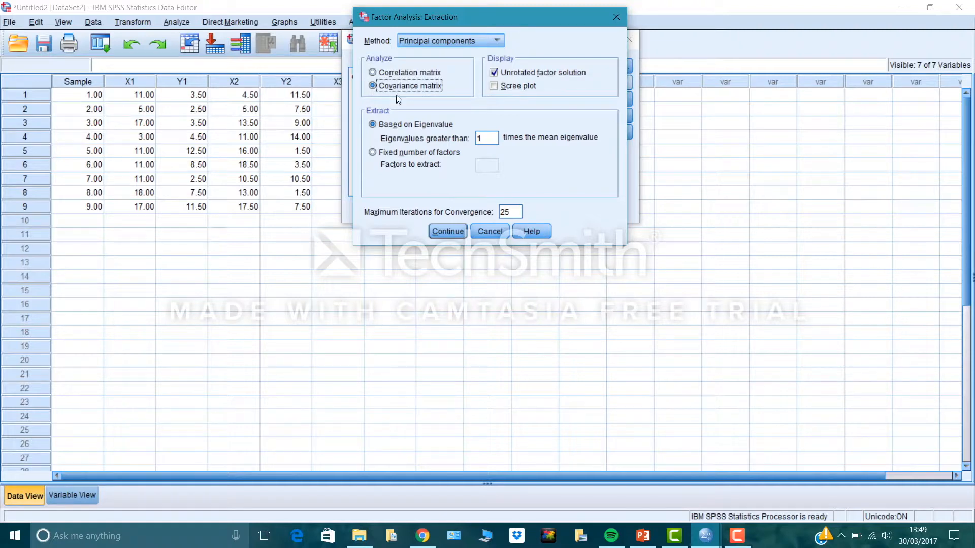
click(495, 86)
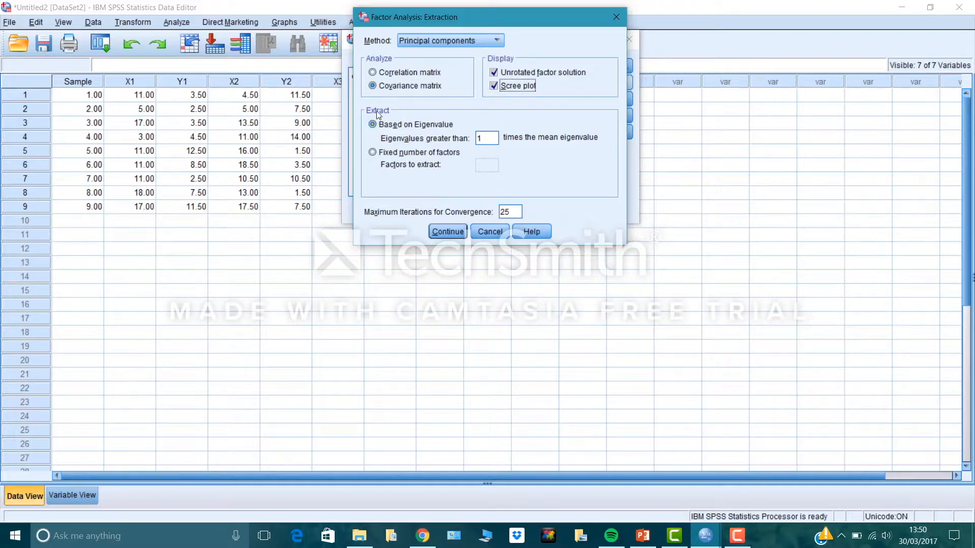
click(375, 152)
click(486, 164)
text(2)
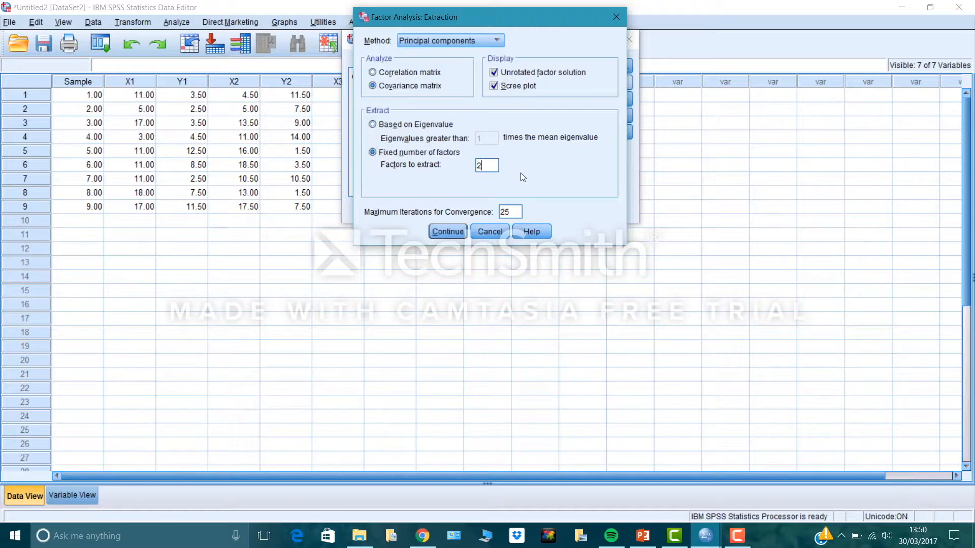
click(446, 231)
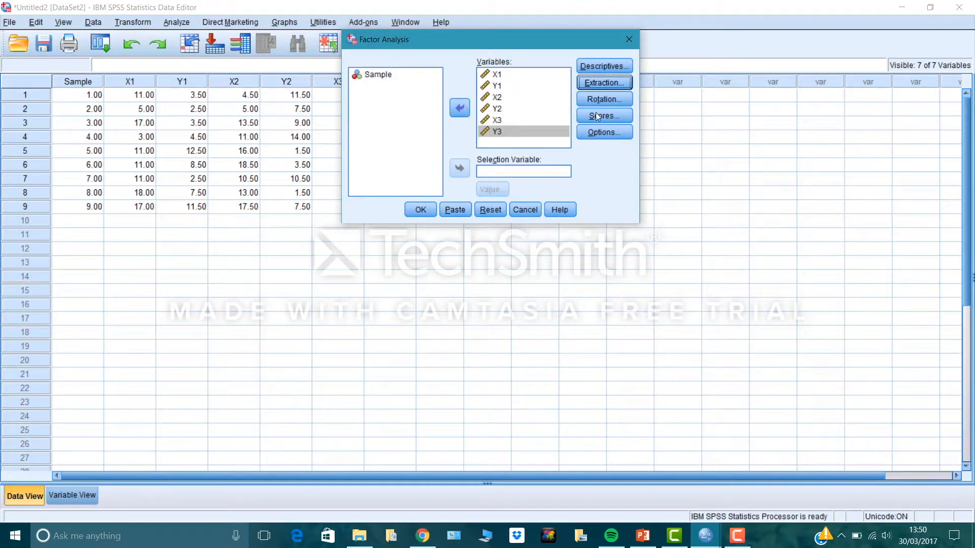
Enable loading plots in the factor analysis rotation settings.
click(600, 100)
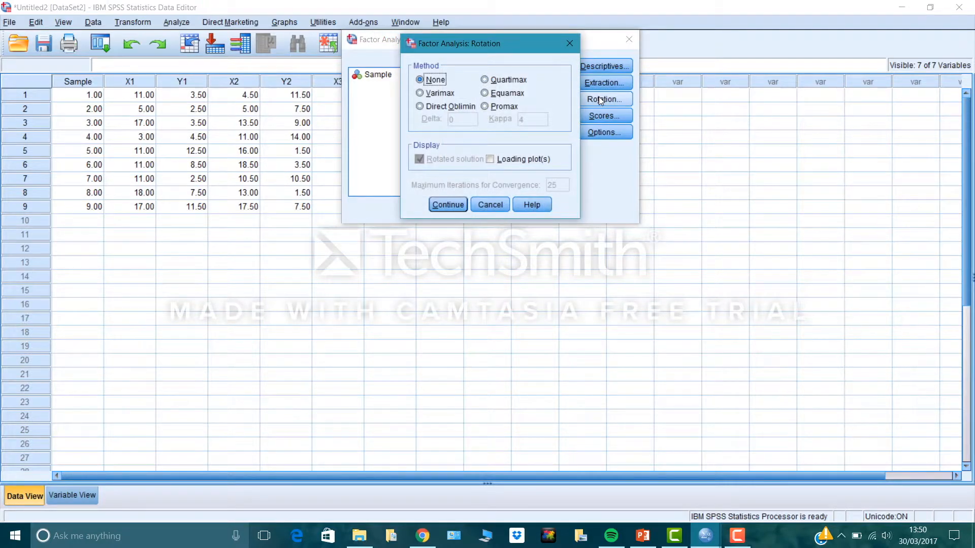
click(491, 159)
click(447, 205)
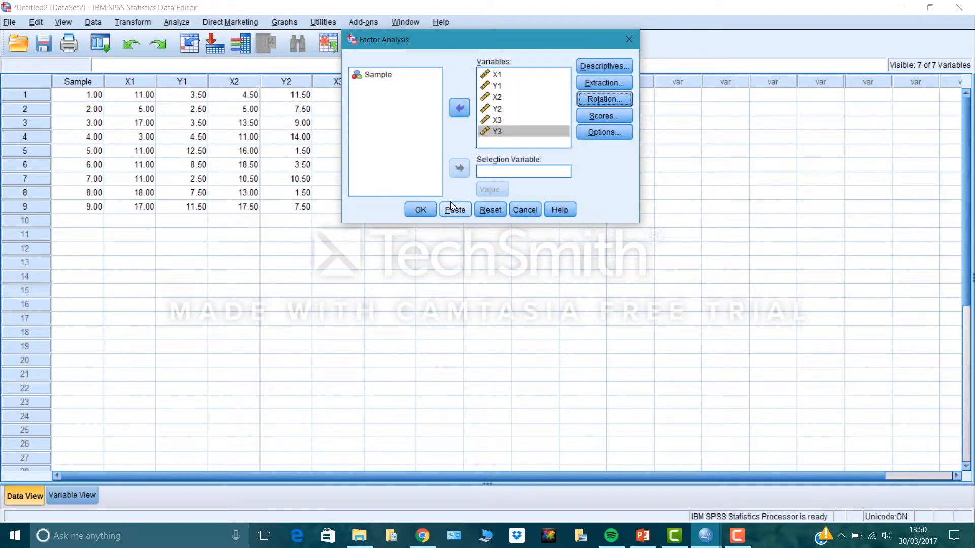
Run the factor analysis with factor scores saved as variables and the factor score coefficient matrix displayed.
click(599, 118)
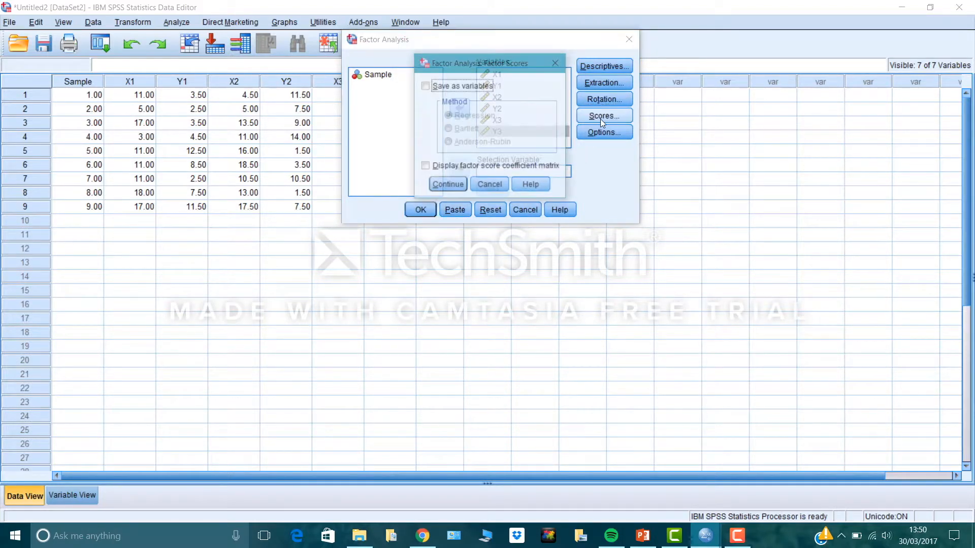
click(425, 87)
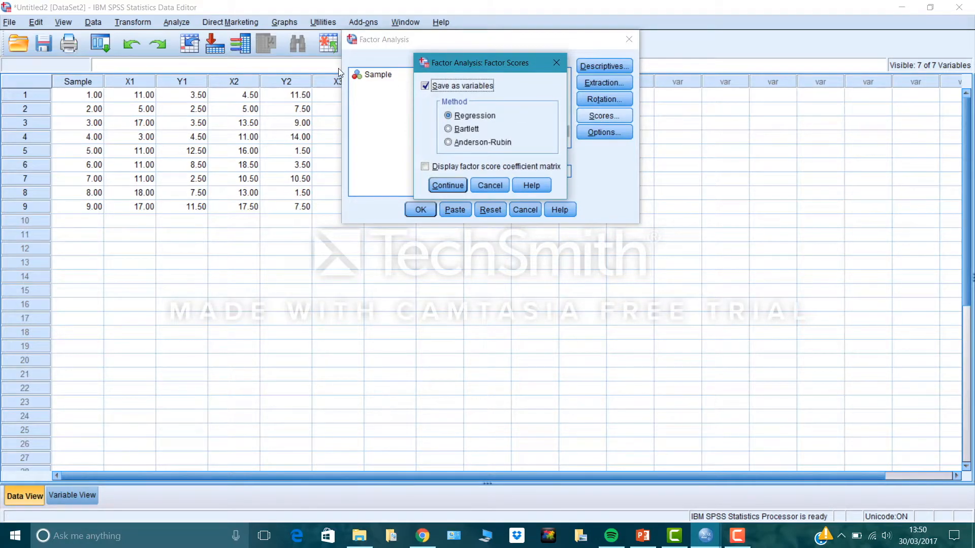
click(425, 168)
click(451, 186)
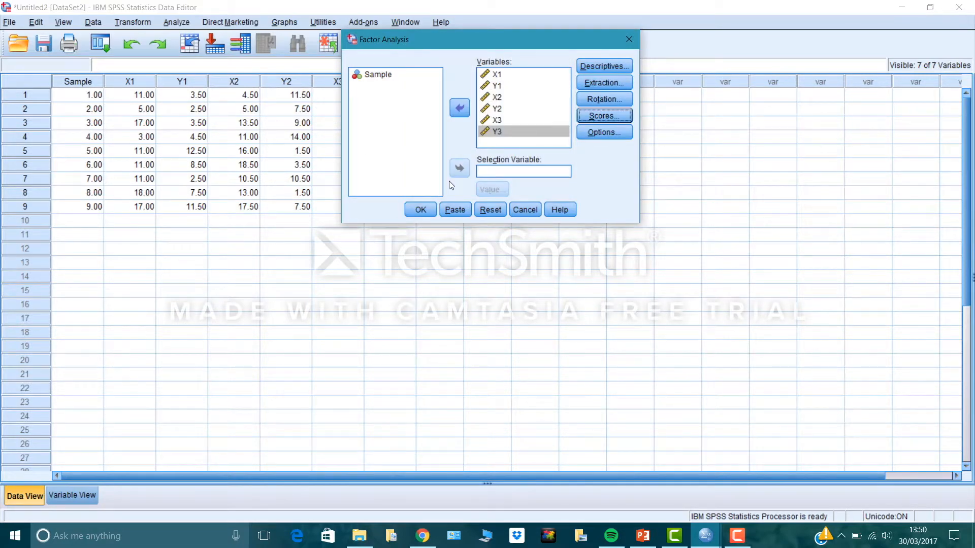
click(420, 210)
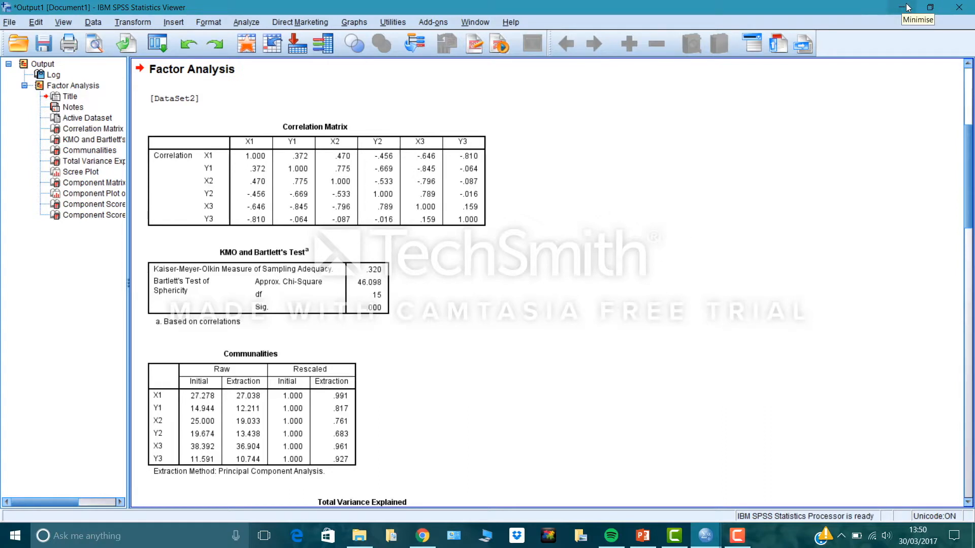
Return from the output to the dataset and examine the saved factor scores in FAC1_1 and FAC2_1.
click(432, 119)
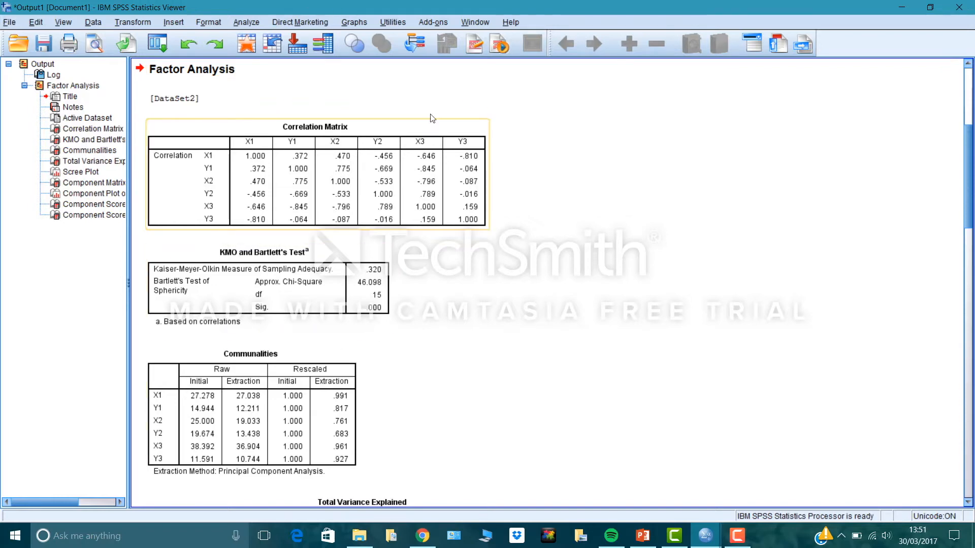
click(907, 8)
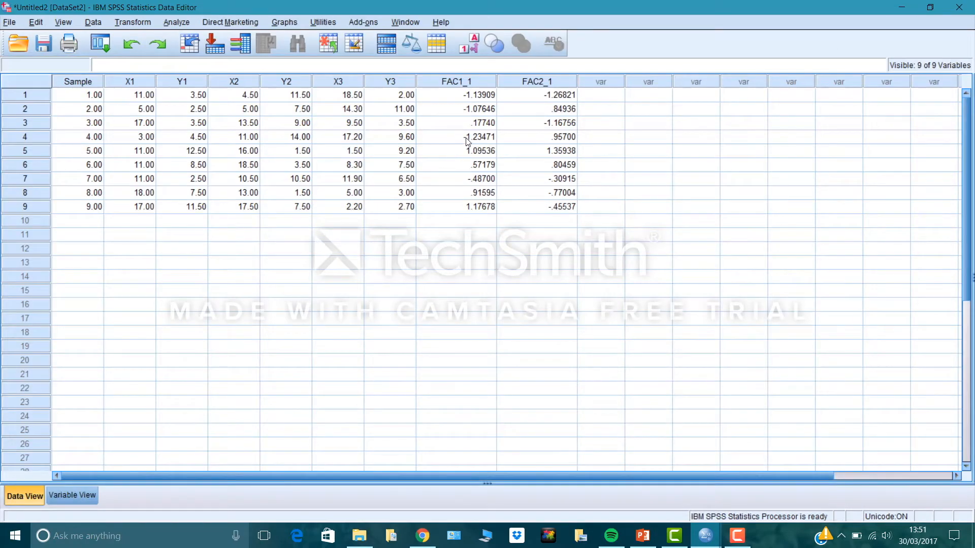
drag(447, 96, 547, 203)
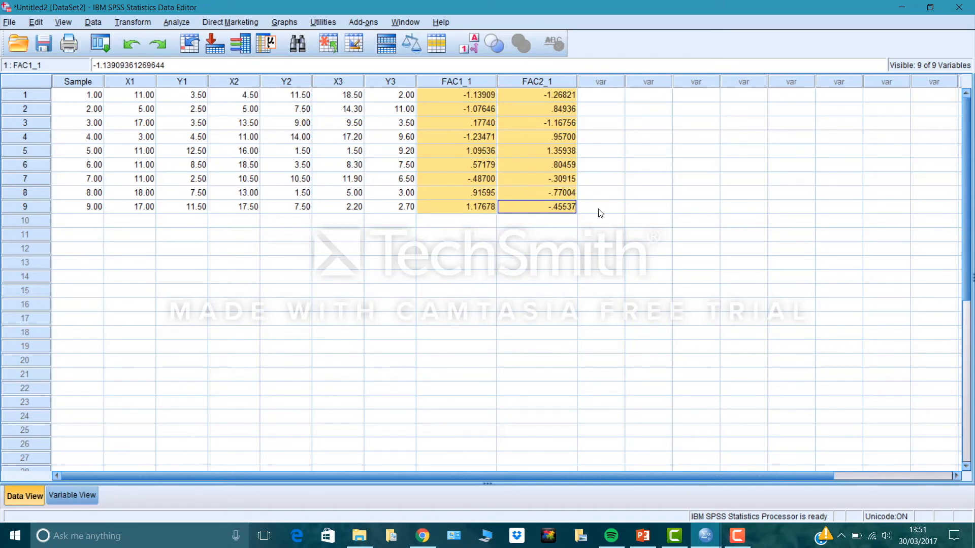
click(434, 95)
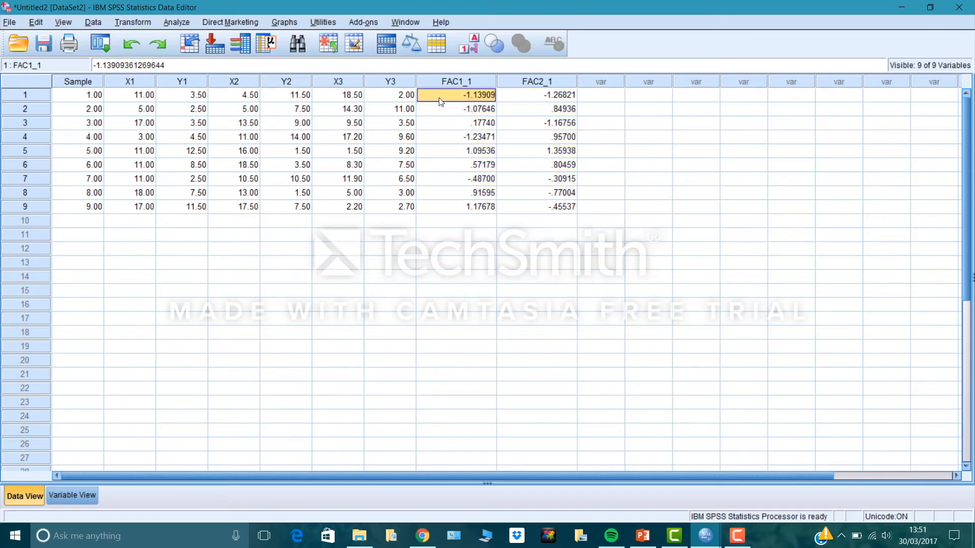